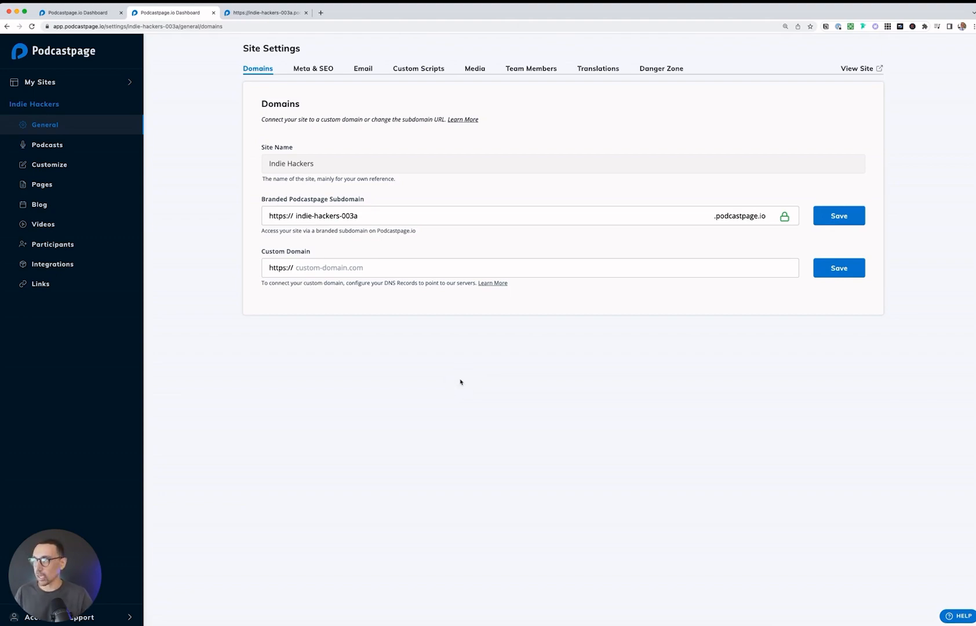
Step: Look at the published Indie Hackers homepage and return to the site settings
key("ctrl+Tab")
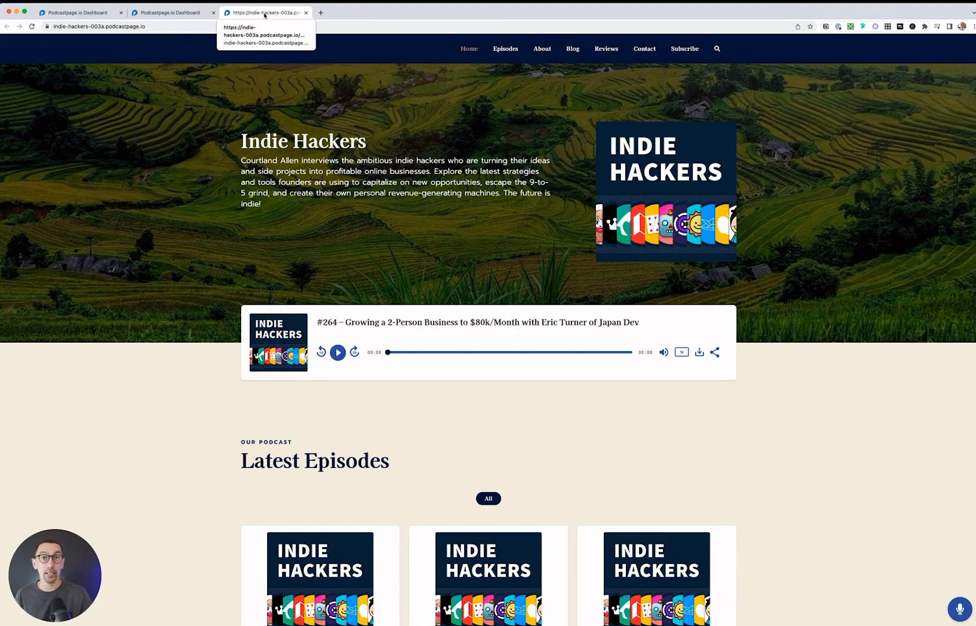
left_click(173, 14)
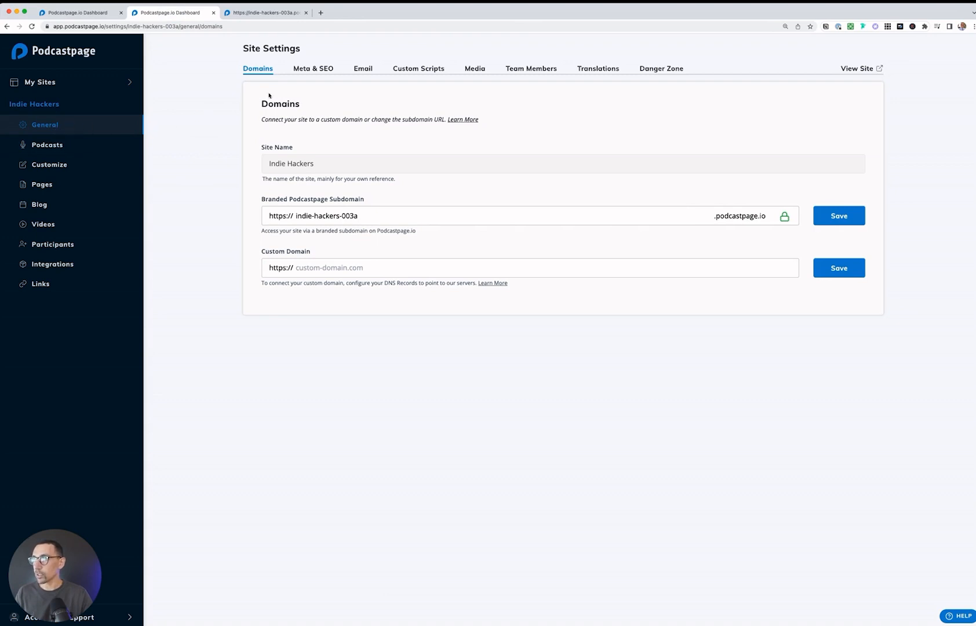
Step: In the site's Meta & SEO settings, set the site tagline/title to "Indie Hacker"
left_click(317, 70)
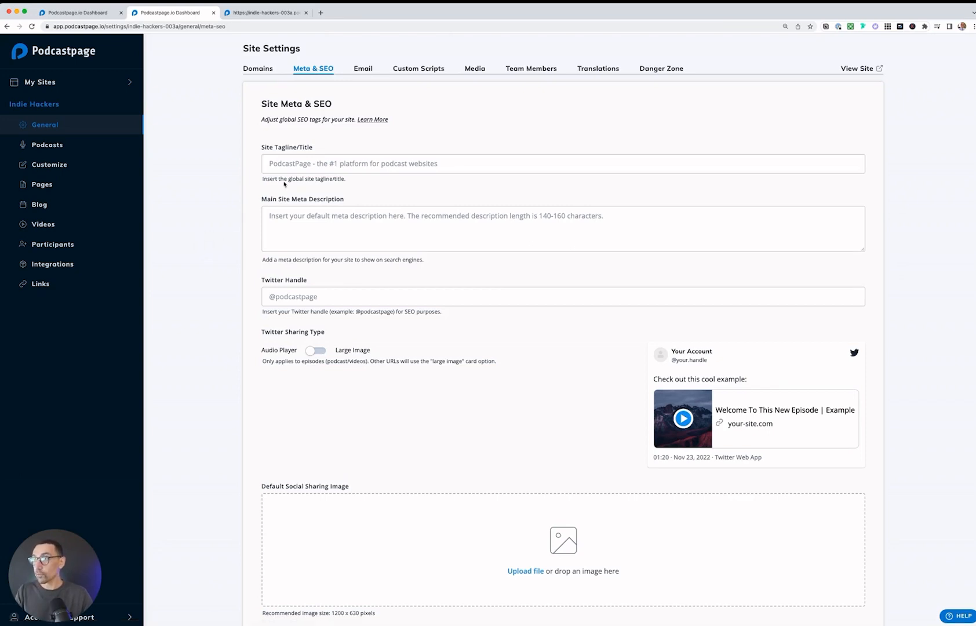
left_click(313, 162)
type("Ind")
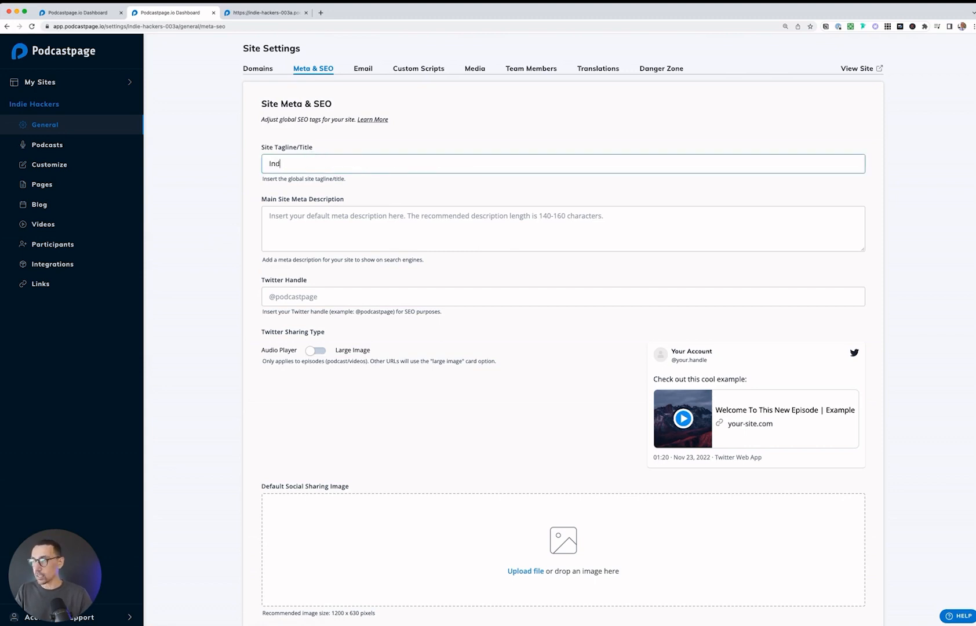
type("ie Hacker")
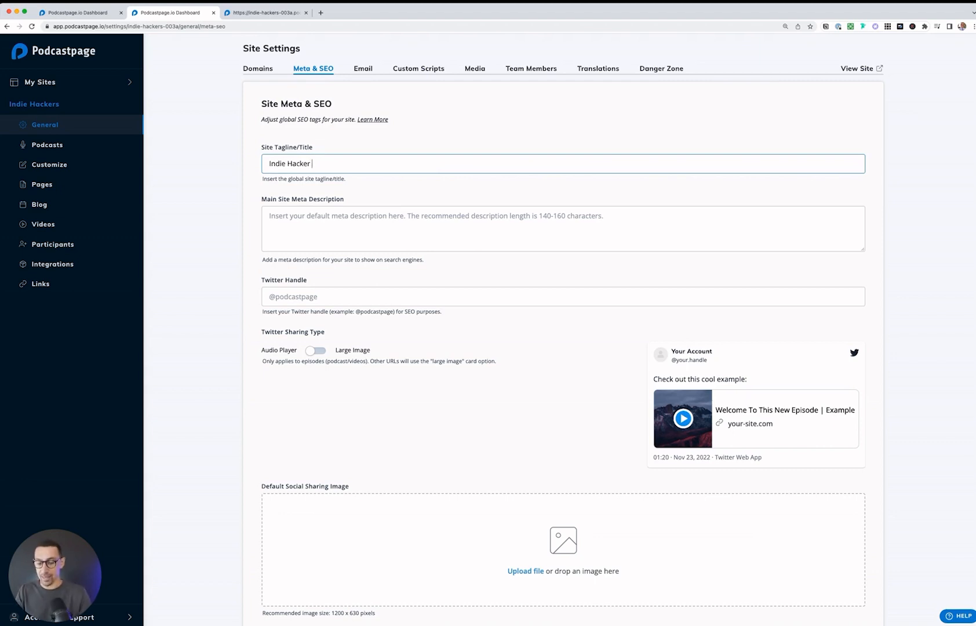
type(" - Add Tagline")
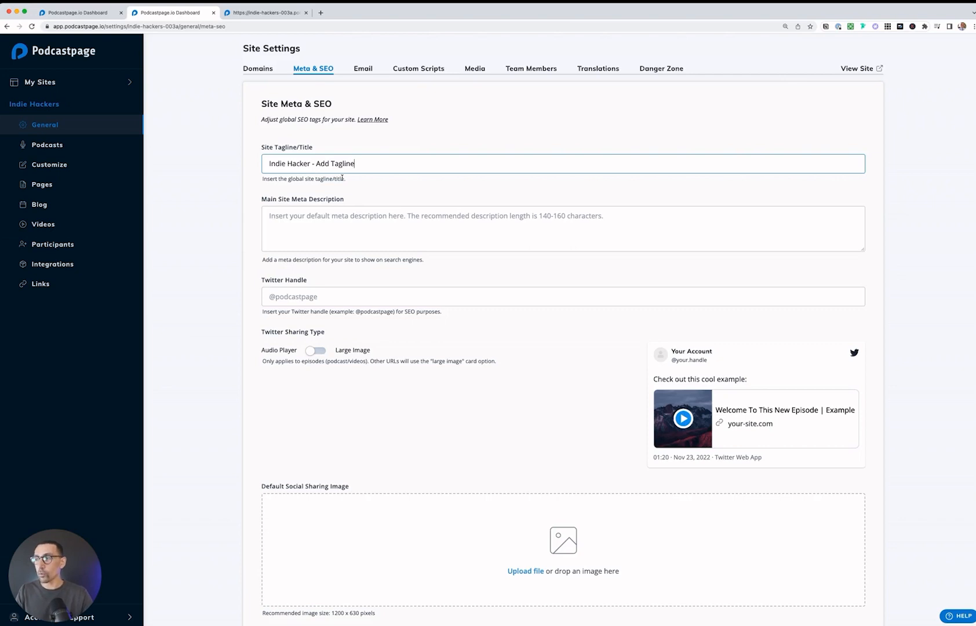
left_click(312, 164, "shift")
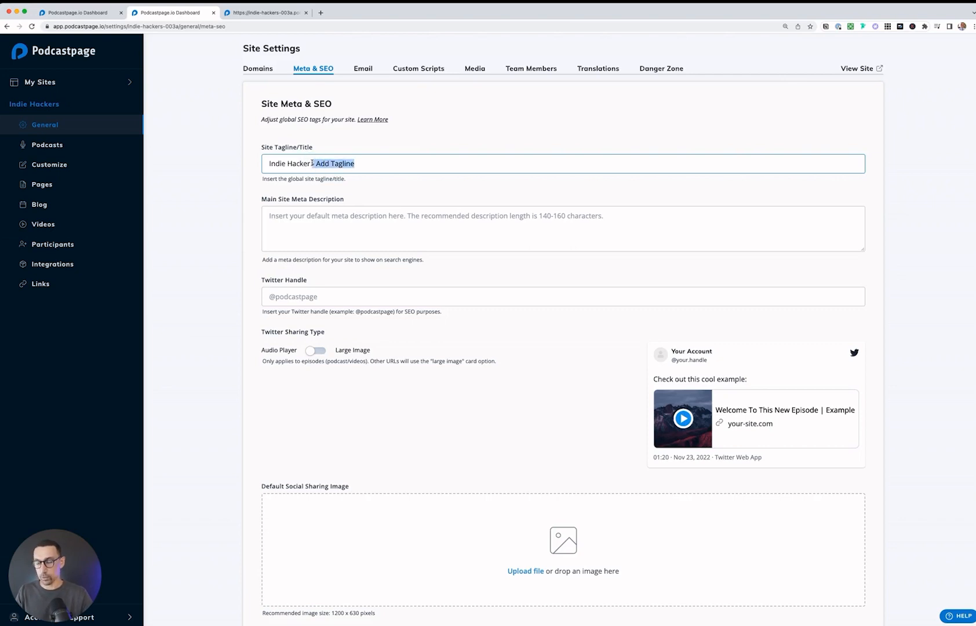
key("BackSpace")
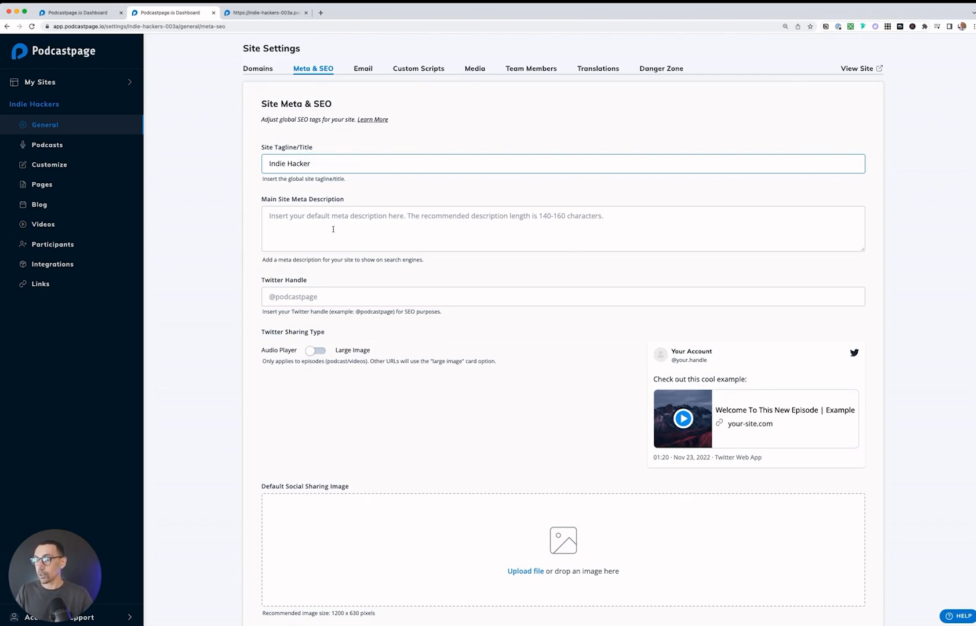
left_click(333, 227)
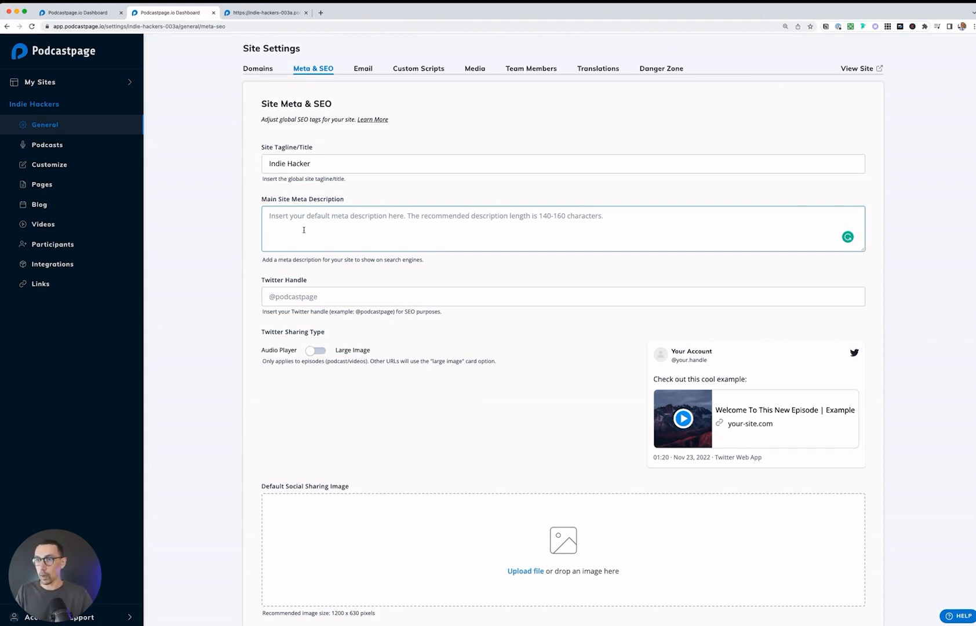
type("Courtland Allen interviews the ambitious indie hackers who are turning their ideas and side projects into profitable online businesses. Explore the latest strategies and tools founders are using to capitalize on new opportunities, escape the 9-to-5 grind, and create their own personal revenue-generating machines. The future is indie!")
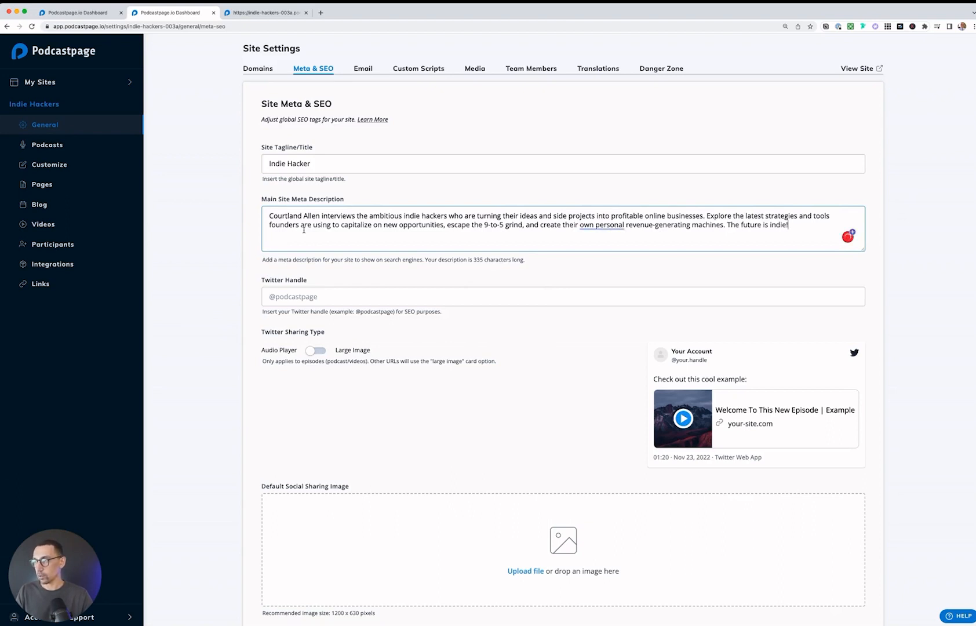
left_click(306, 295)
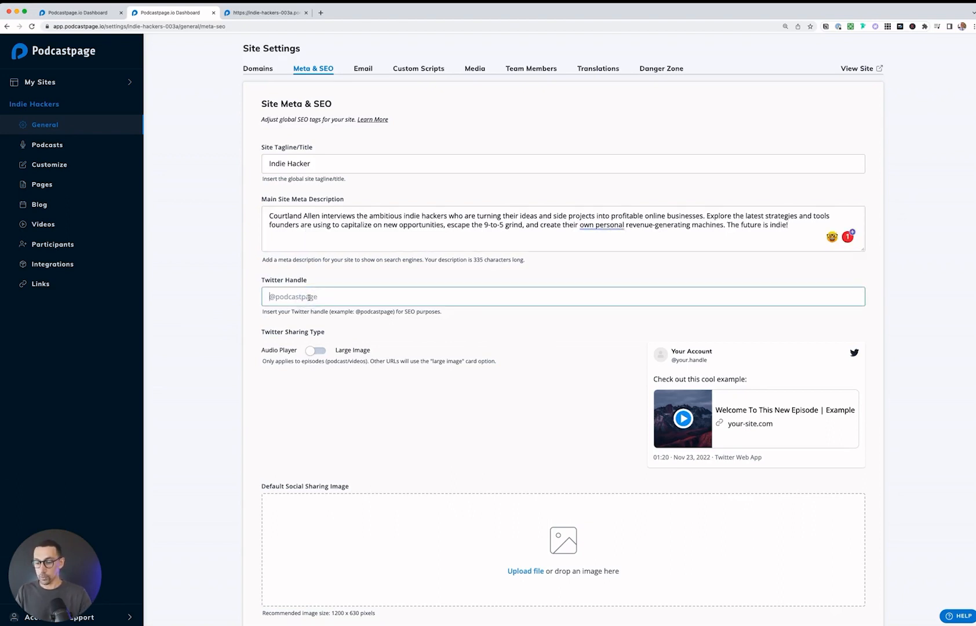
type("@indiehackers")
Step: Try the Large Image option for the Twitter sharing type and switch it back to Audio Player
scroll(316, 316, "down", 2)
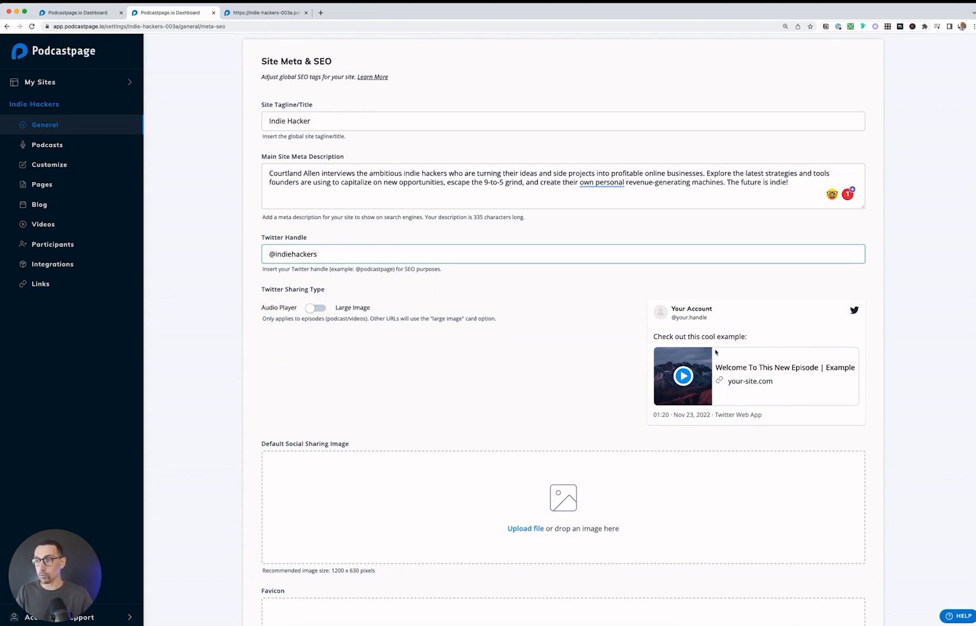
left_click(311, 309)
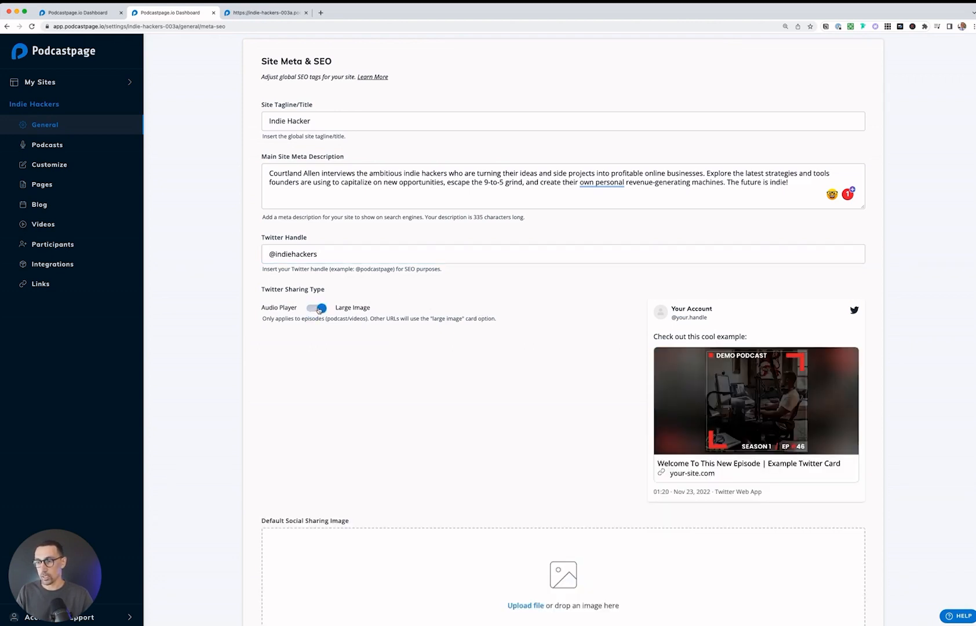
left_click(318, 309)
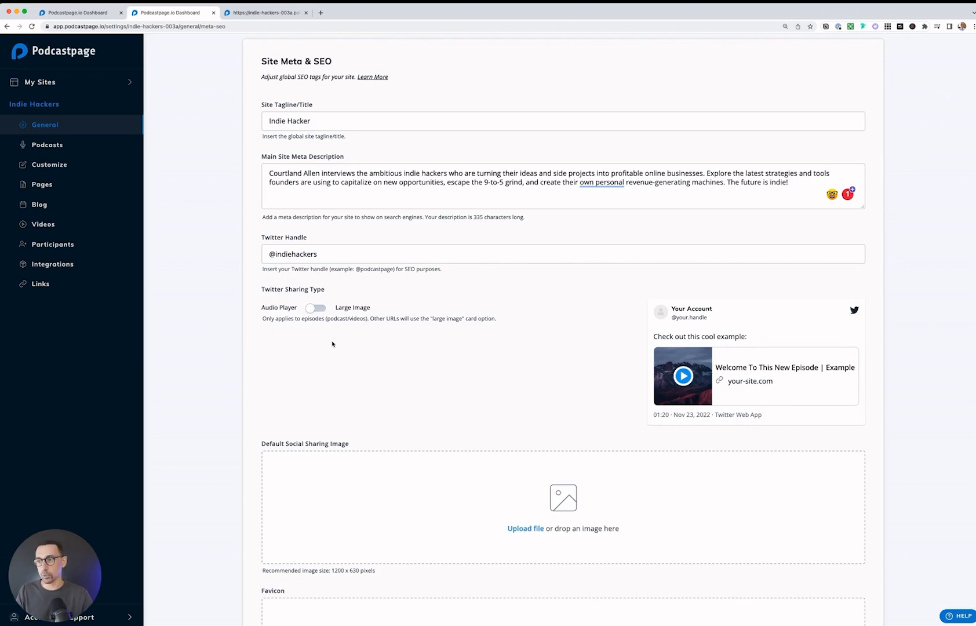
Step: Save the site's Meta & SEO settings and reload the published site to check its browser title
scroll(333, 345, "down", 5)
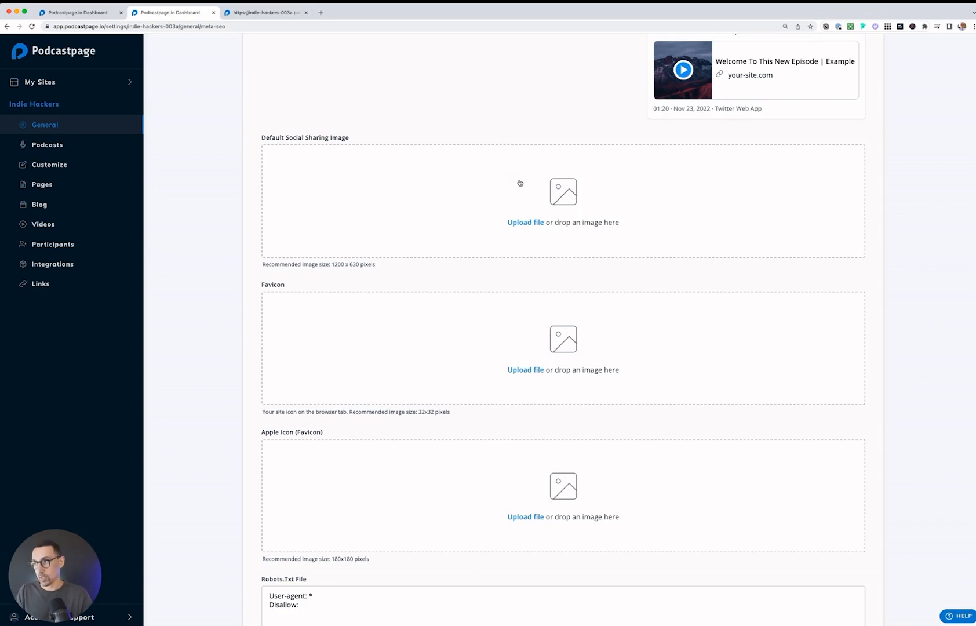
scroll(501, 201, "down", 3)
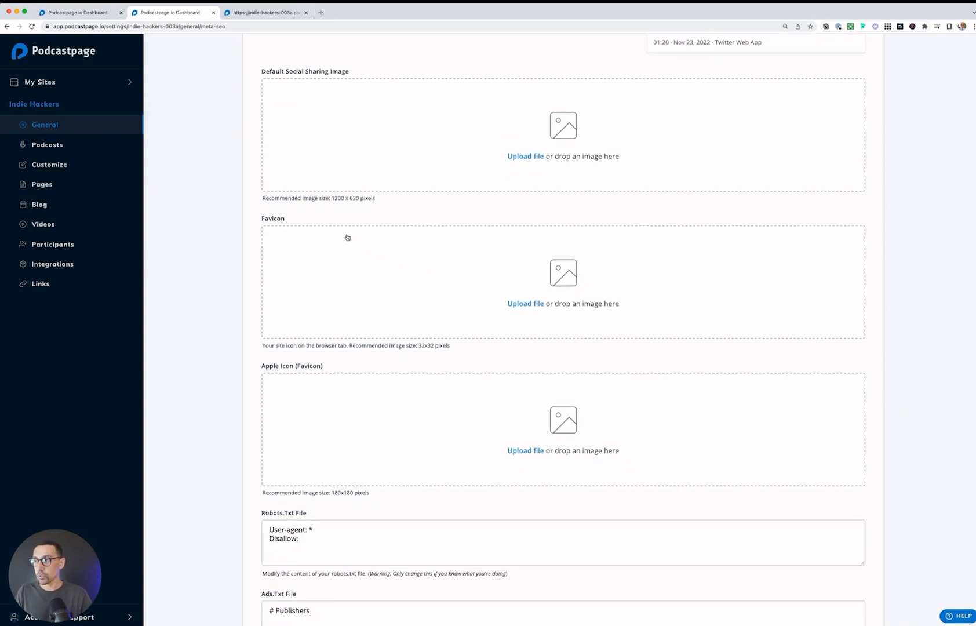
scroll(347, 238, "down", 2)
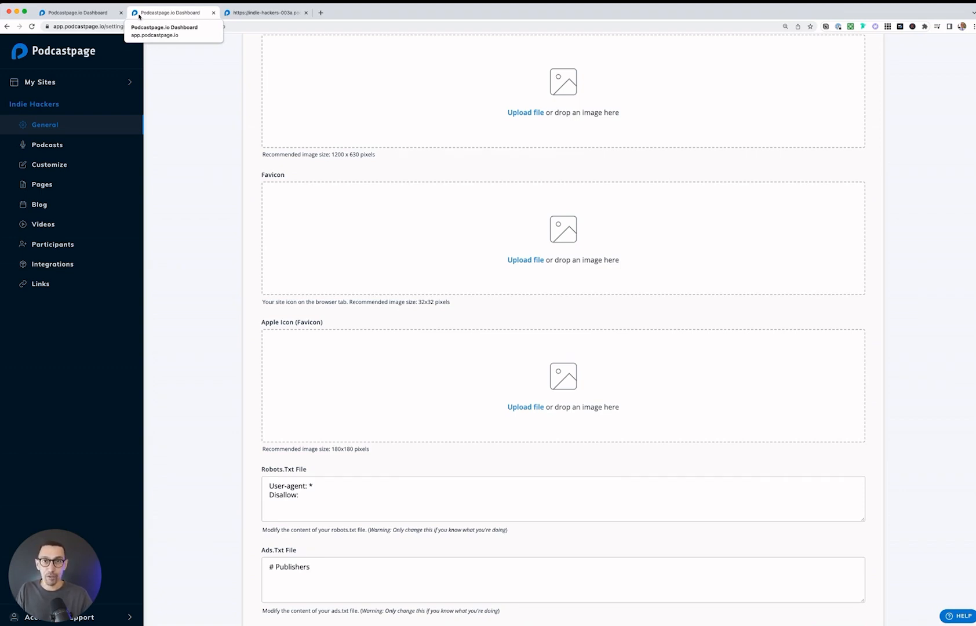
scroll(212, 315, "down", 2)
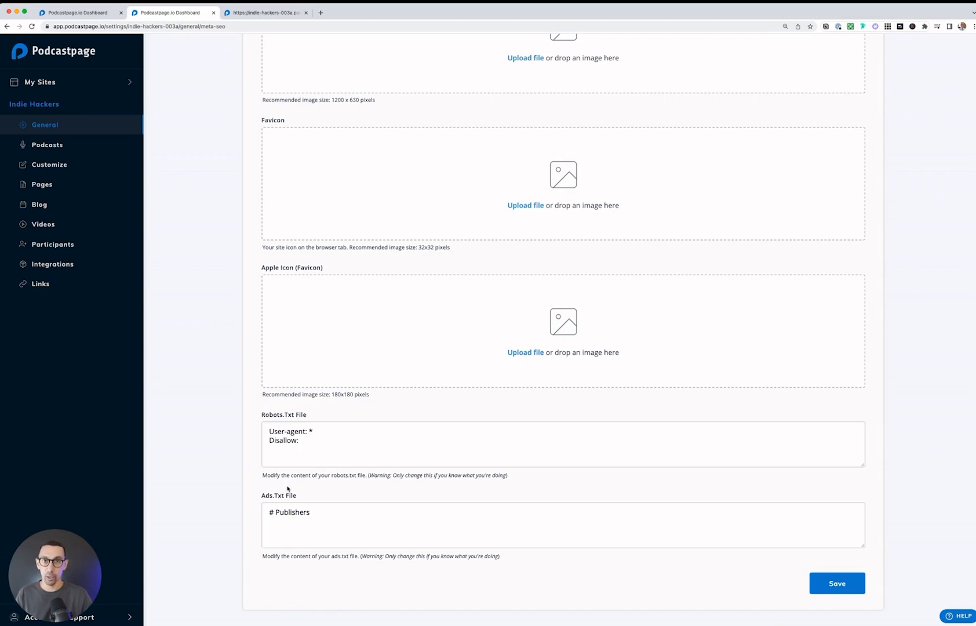
left_click(844, 589)
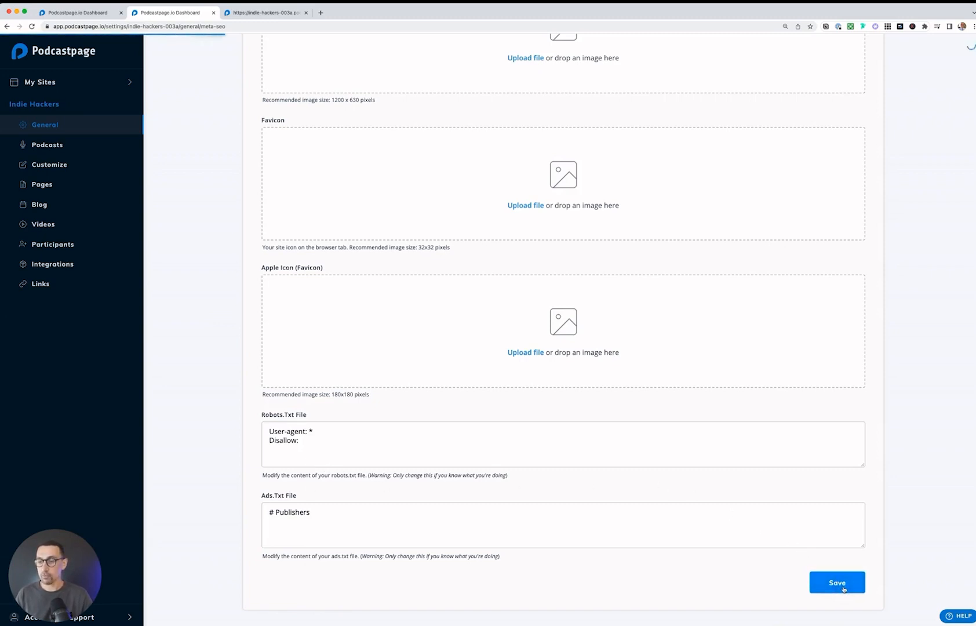
left_click(254, 18)
key("super+r")
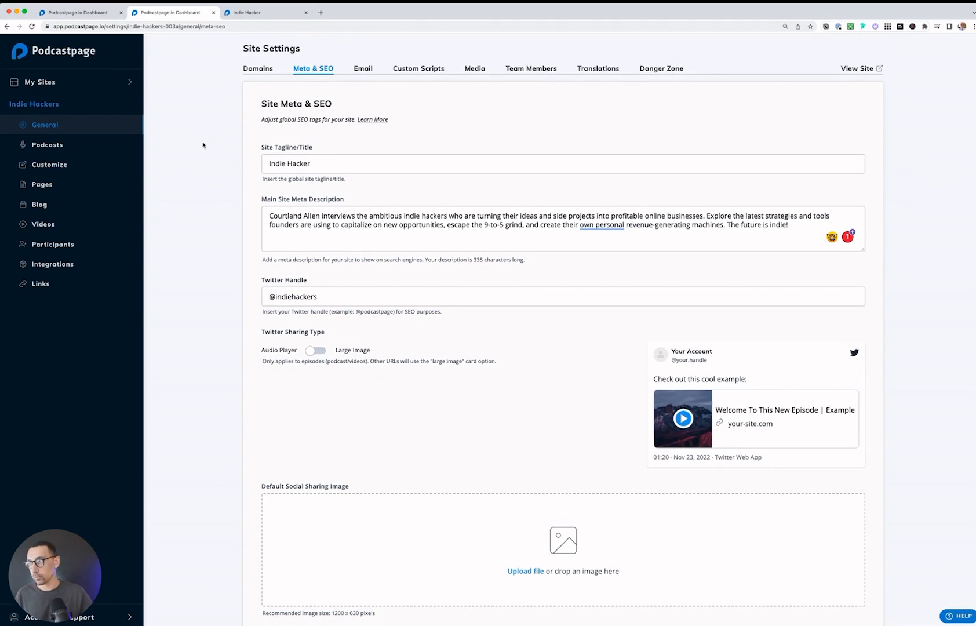
Step: Give the Episodes page the custom SEO title "Indie Hackers Episodes" and a description inviting visitors to listen to all episodes, and save the page
left_click(40, 186)
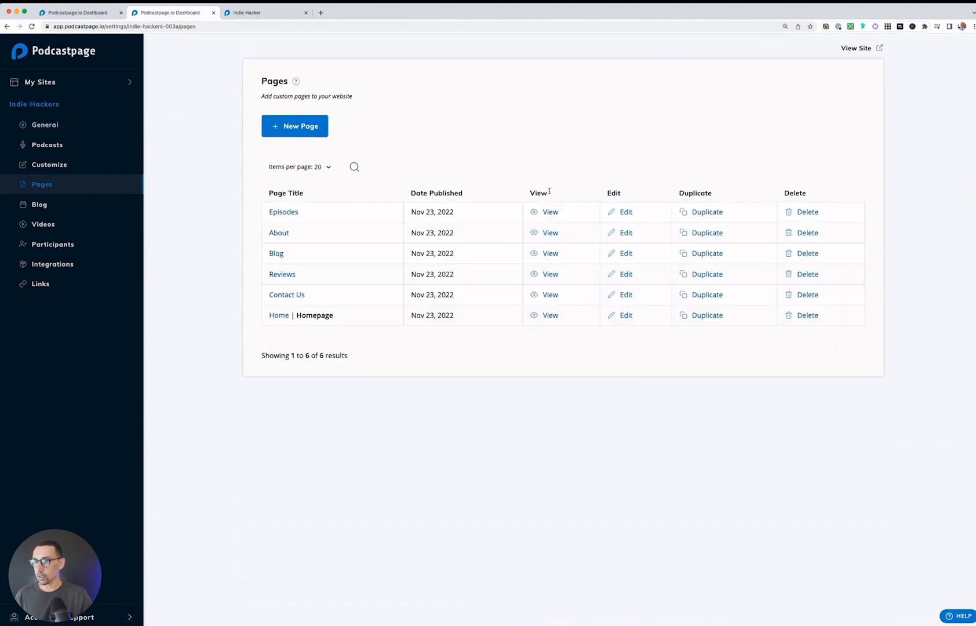
left_click(630, 212)
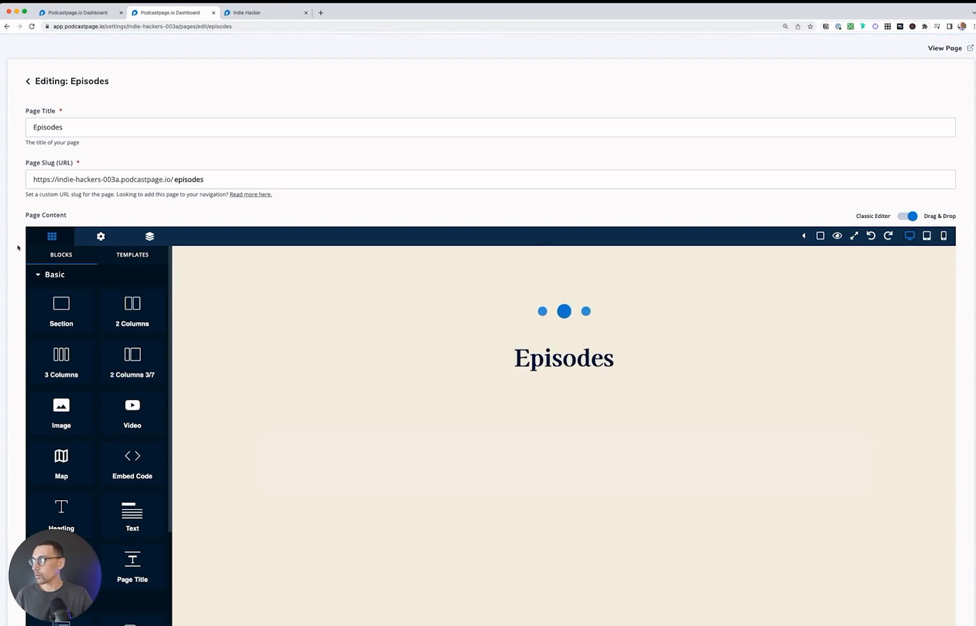
scroll(17, 248, "down", 7)
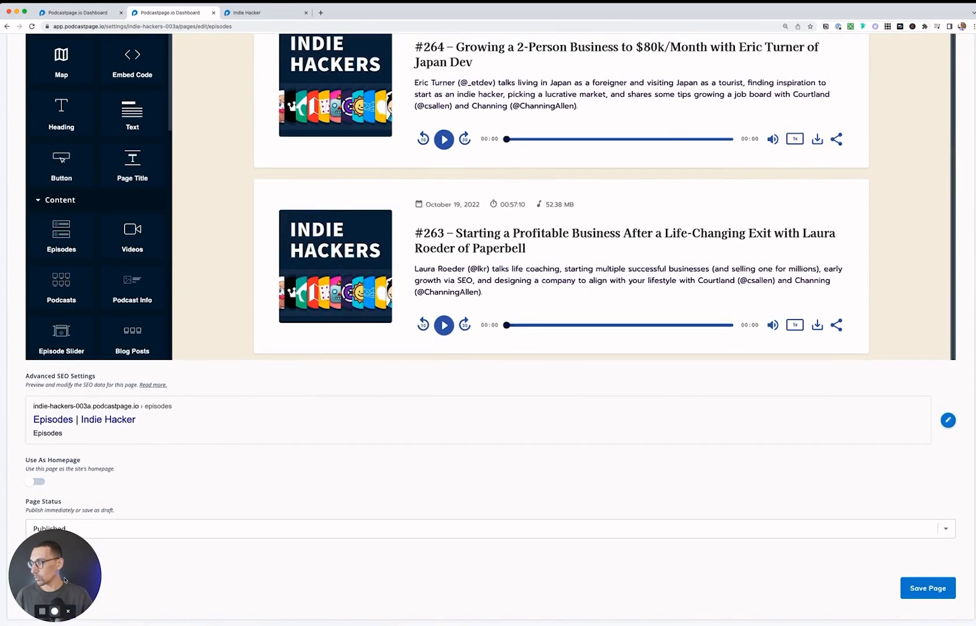
left_click_drag(65, 580, 231, 424)
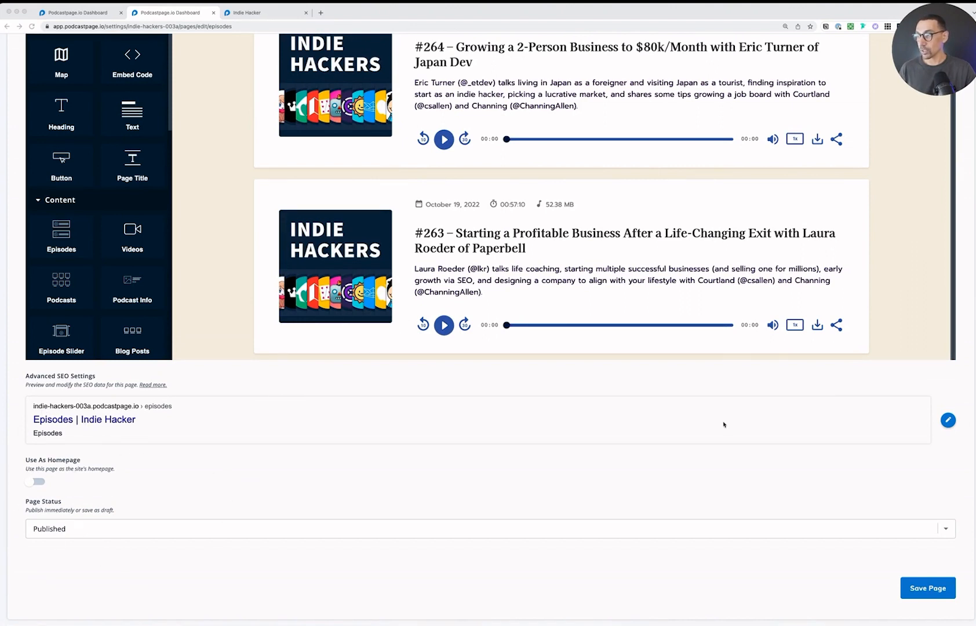
left_click(950, 422)
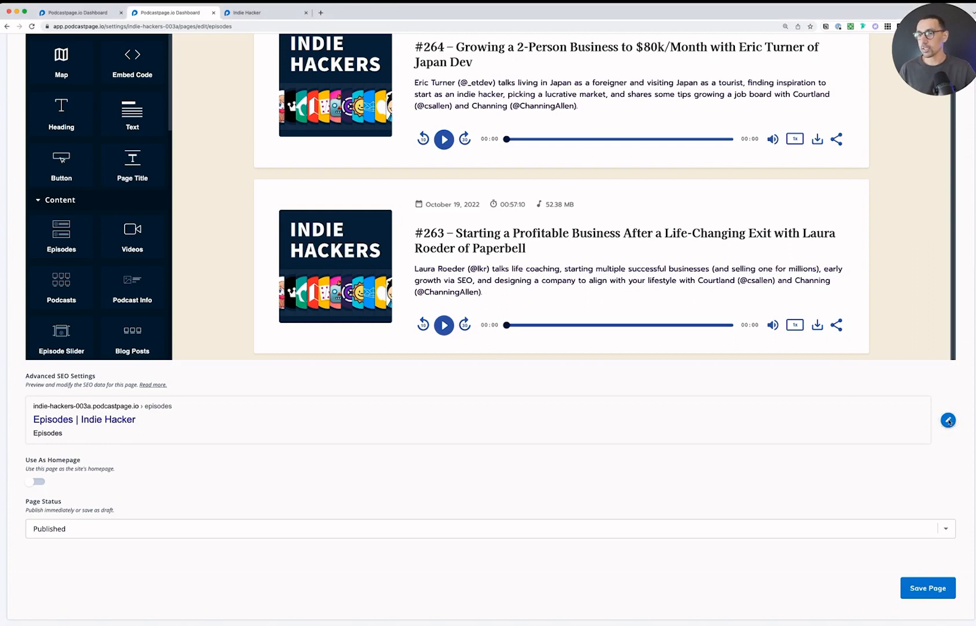
left_click(949, 422)
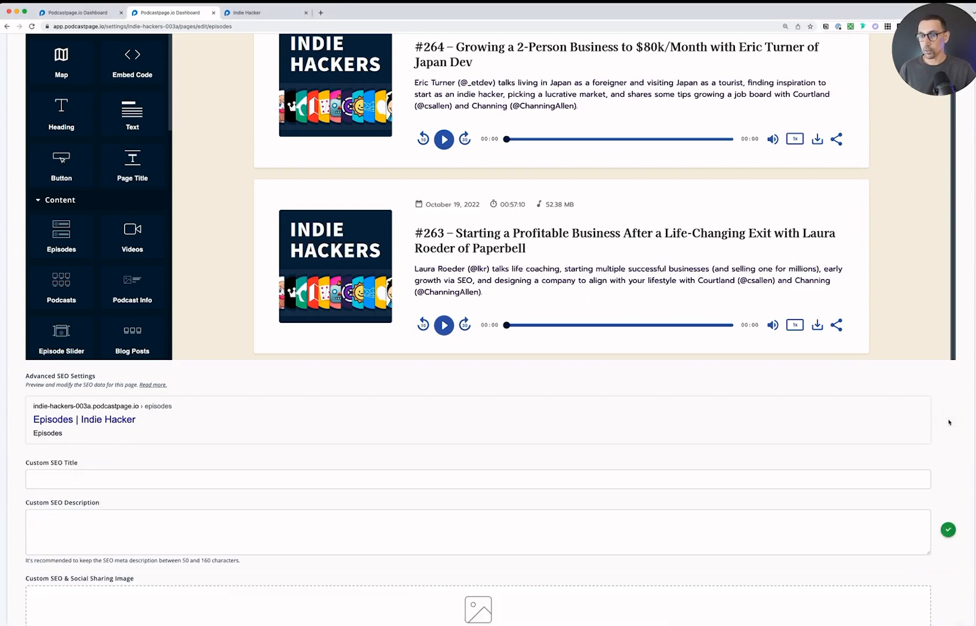
scroll(543, 469, "down", 3)
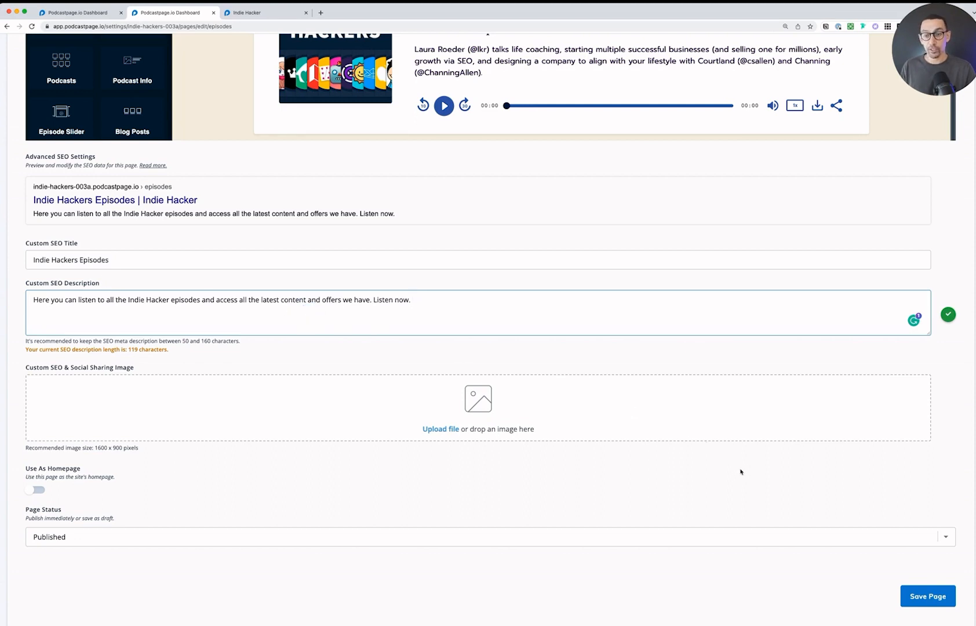
left_click(924, 595)
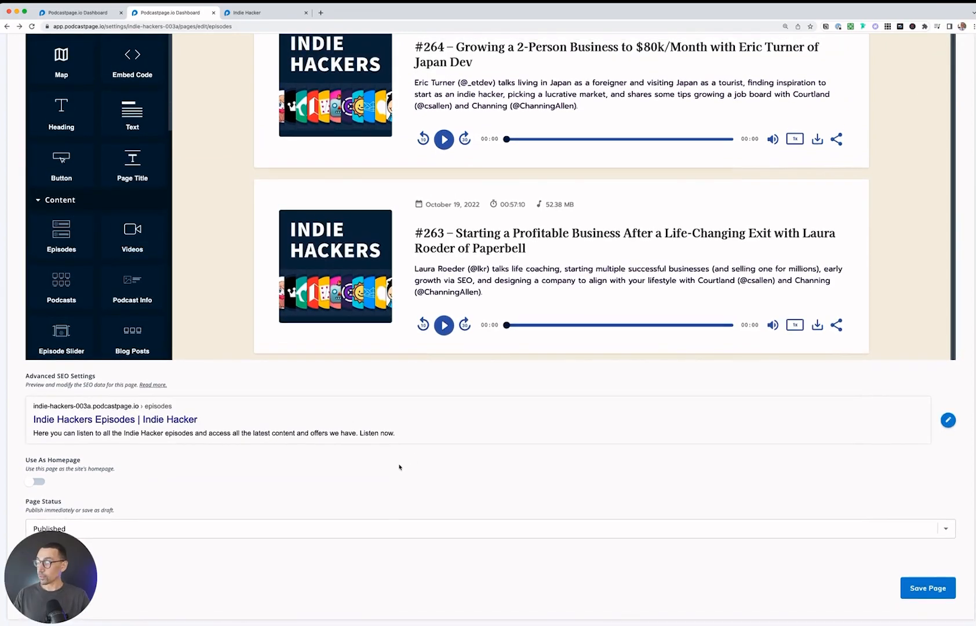
Step: Open the newest episode, #264, for editing from the Indie Hackers podcast's full episode list
scroll(398, 465, "up", 10)
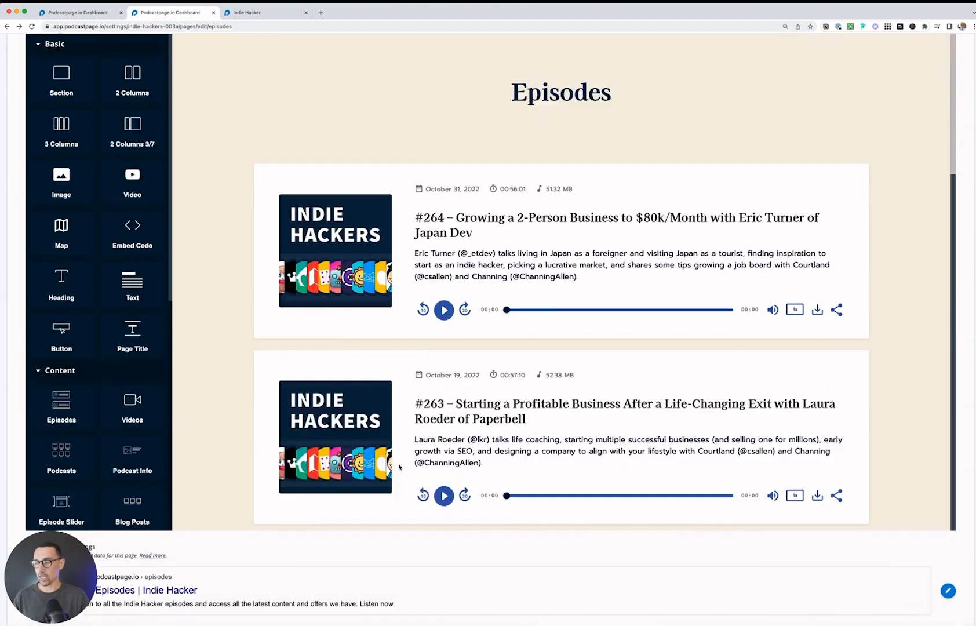
left_click(29, 81)
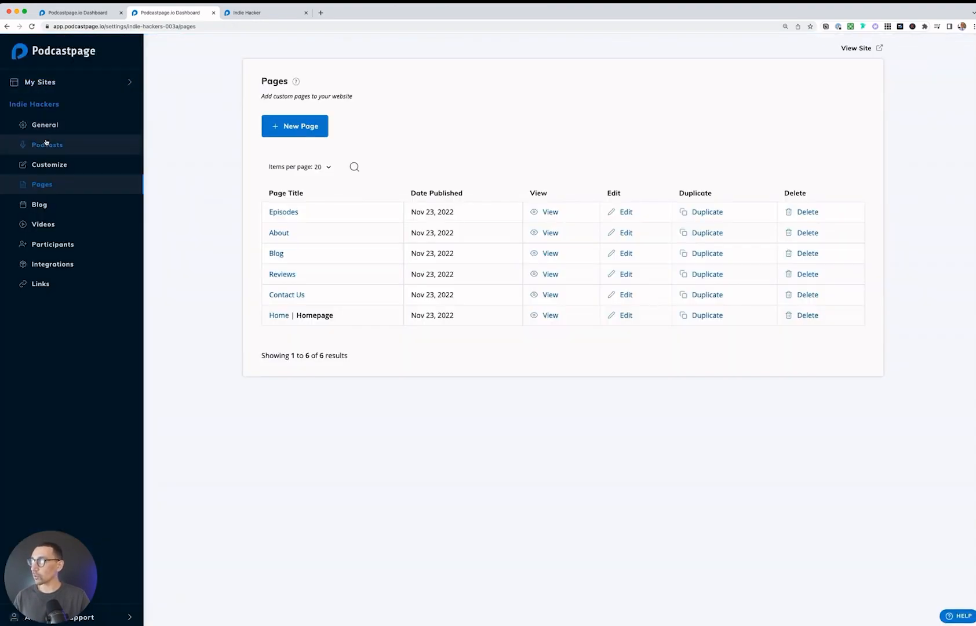
left_click(52, 149)
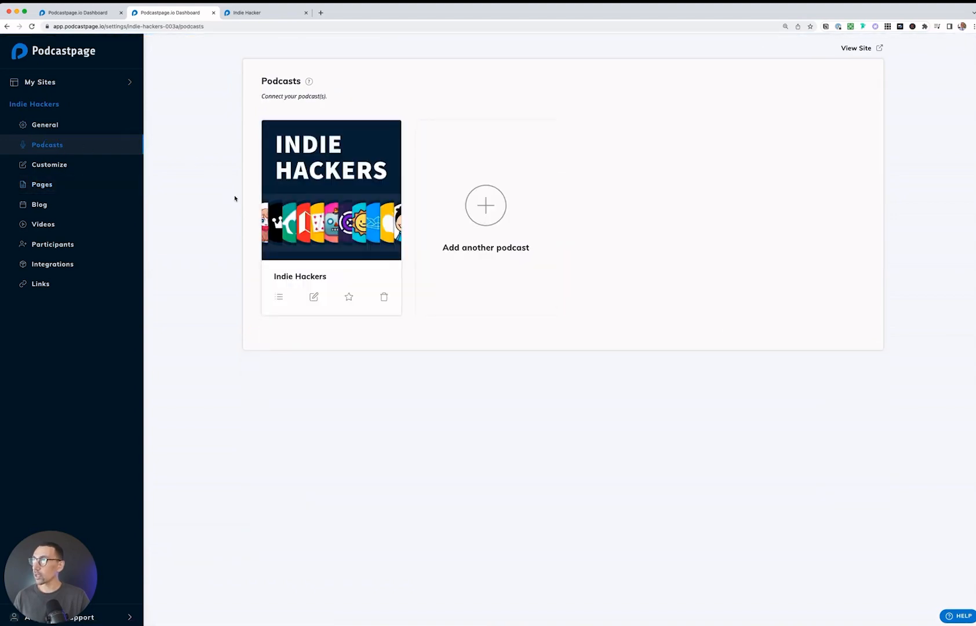
left_click(279, 298)
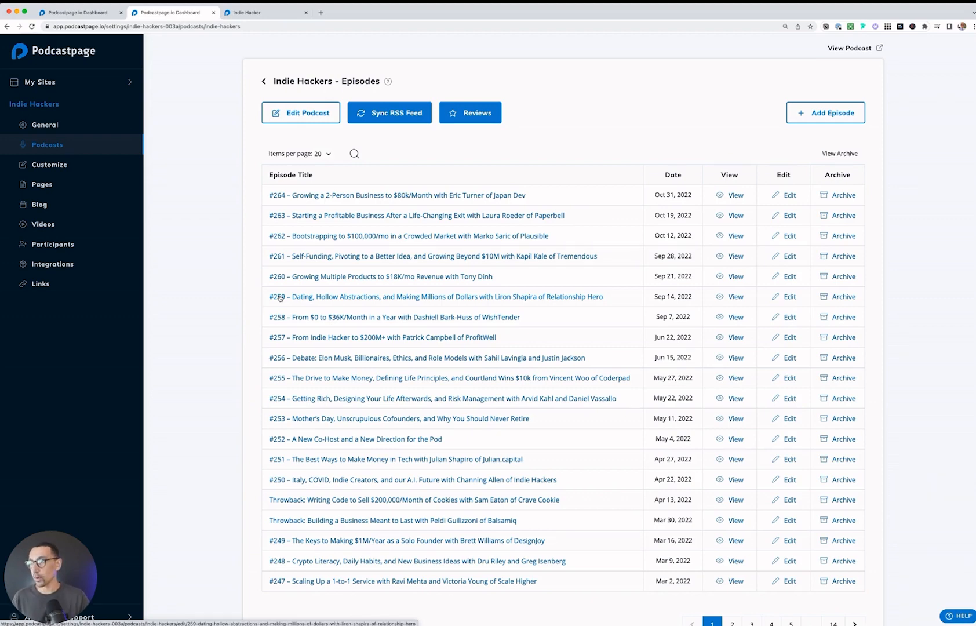
left_click(206, 266)
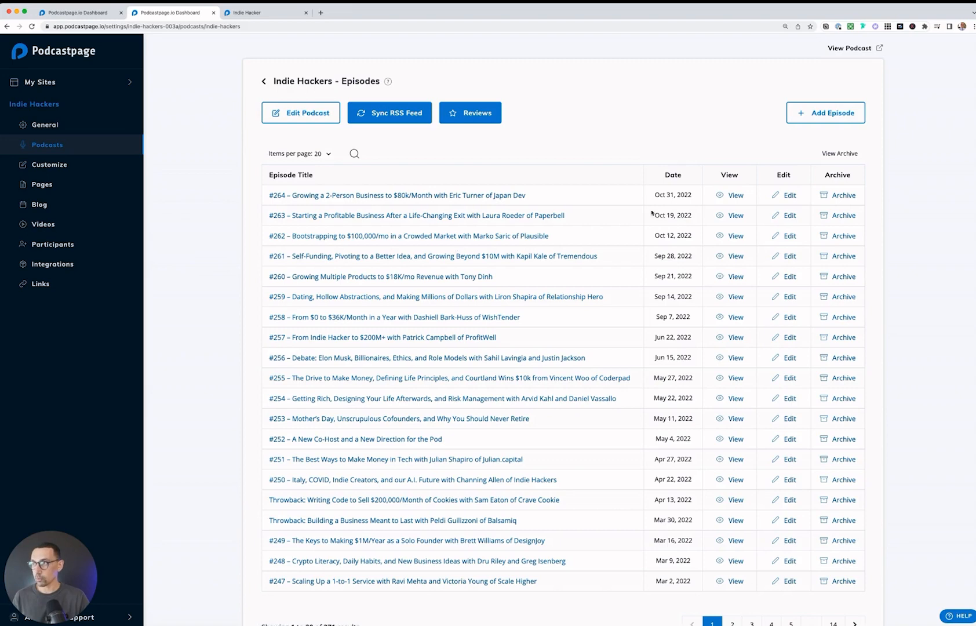
left_click(795, 197)
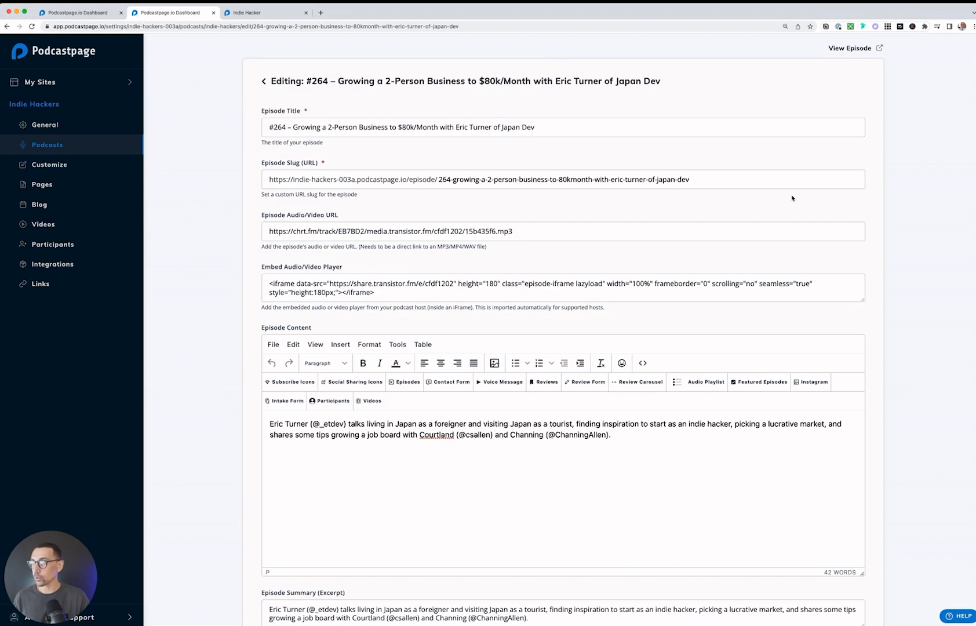
Step: Copy the title of episode #264 and paste it as the custom SEO title in its advanced SEO settings
left_click(542, 126)
key("super+a")
key("super+c")
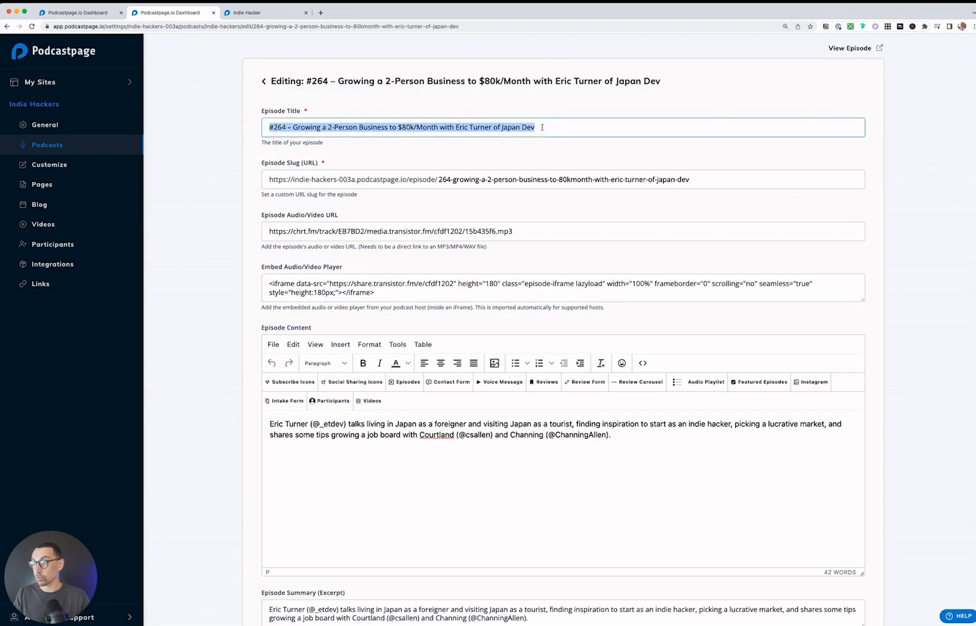
scroll(199, 393, "down", 5)
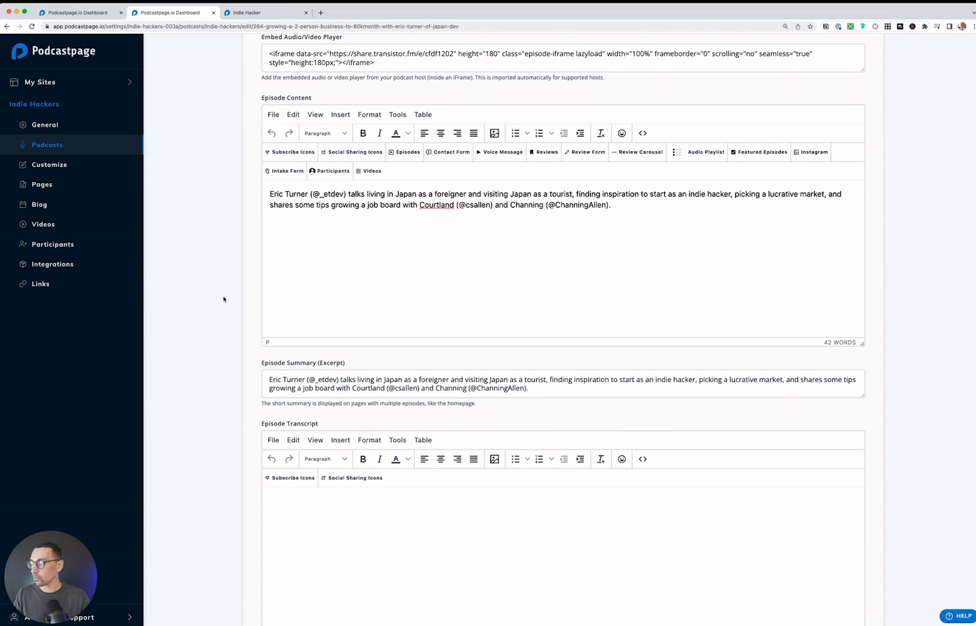
scroll(223, 299, "down", 10)
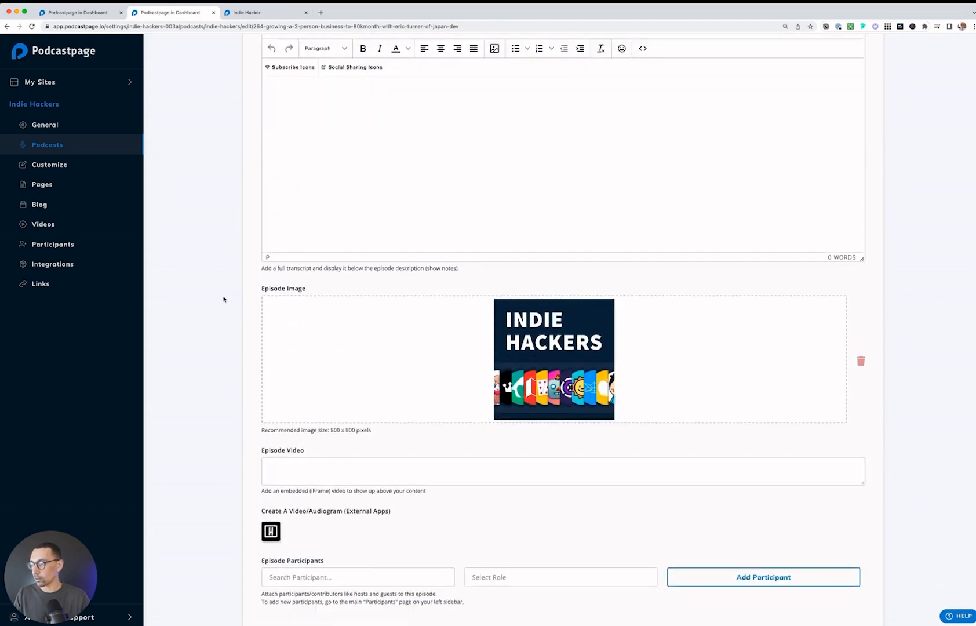
scroll(223, 299, "up", 3)
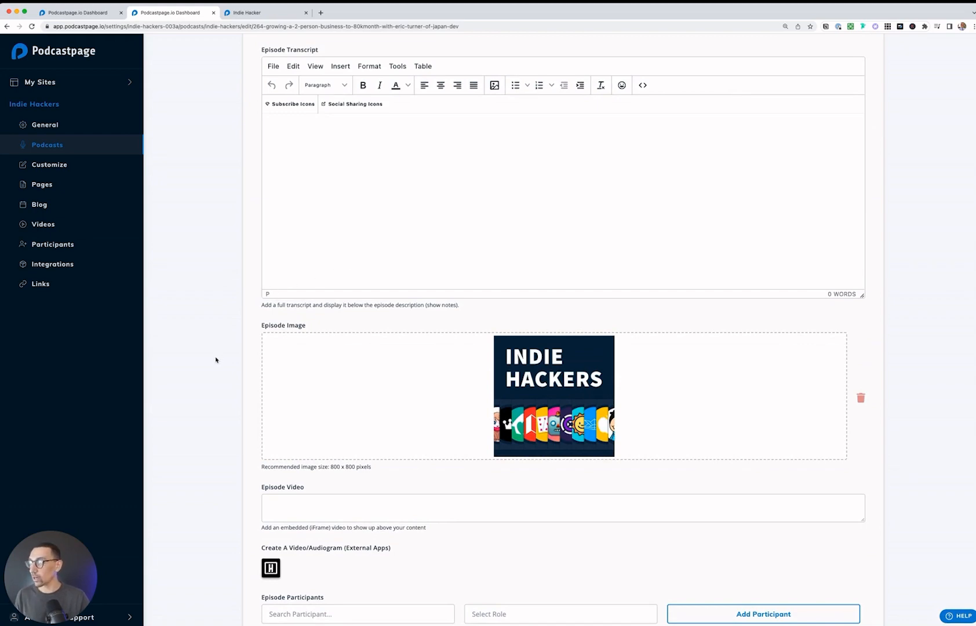
scroll(216, 360, "down", 10)
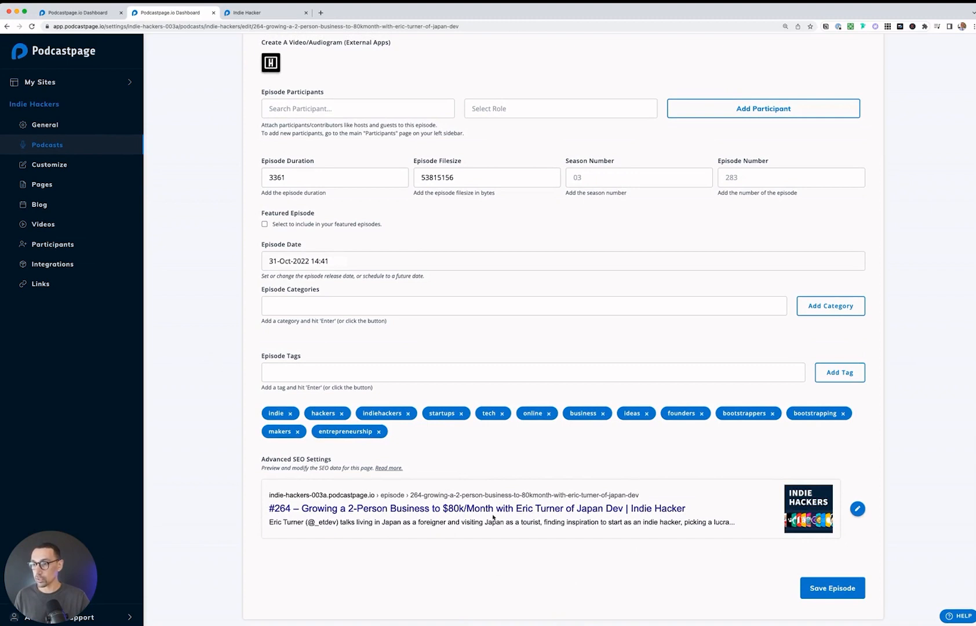
left_click(858, 510)
scroll(583, 533, "down", 5)
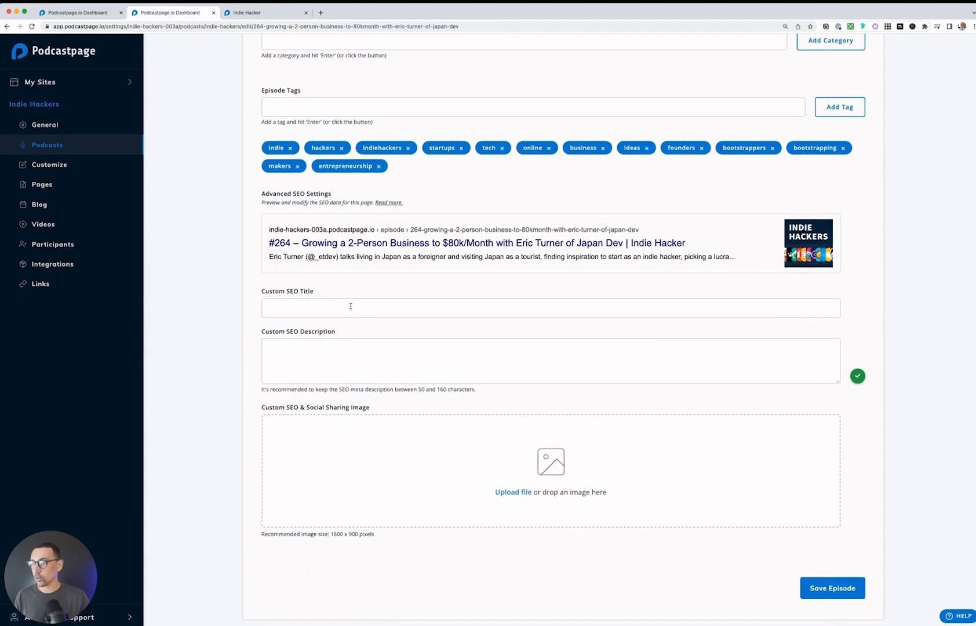
left_click(350, 307)
key("super+v")
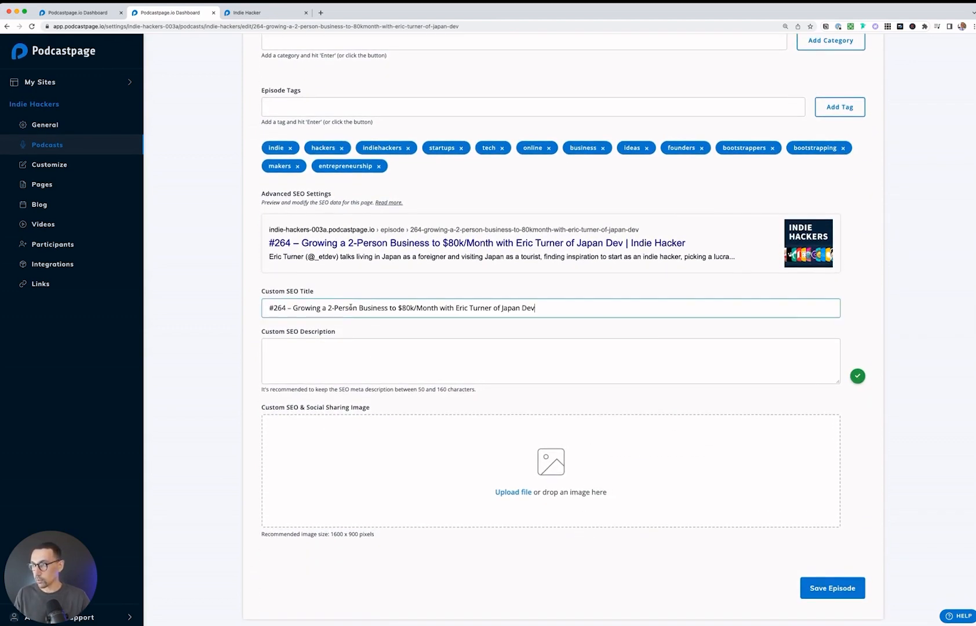
Step: Copy the full episode content text and paste it as the episode's custom SEO description
scroll(221, 316, "up", 10)
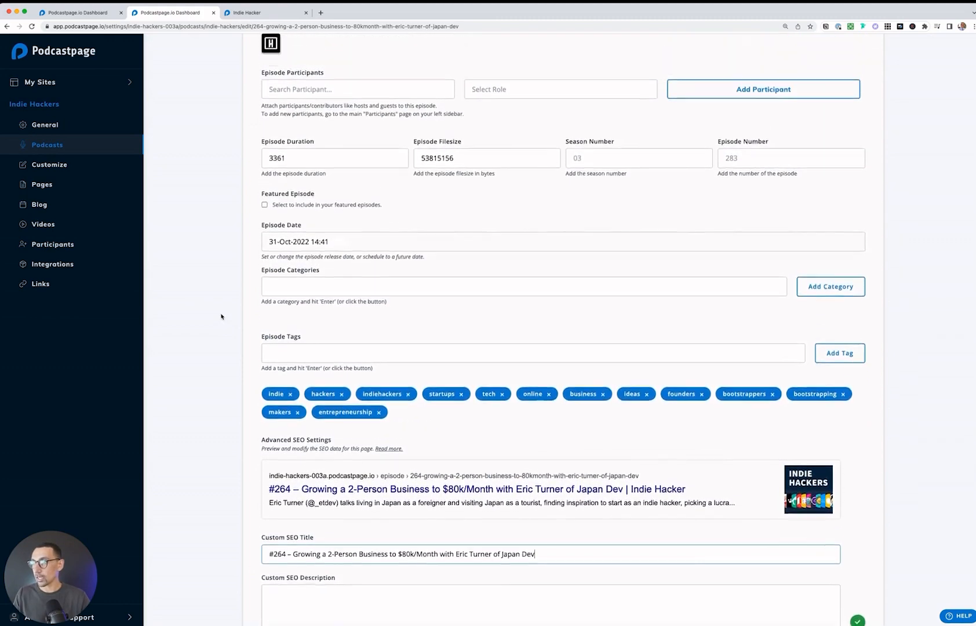
scroll(221, 317, "up", 9)
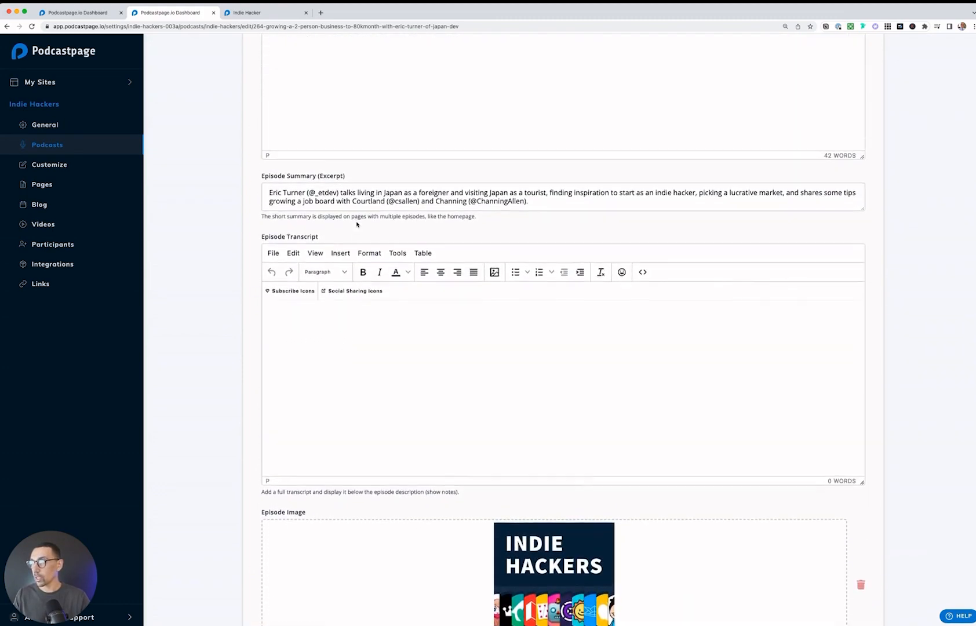
left_click(385, 94)
key("super+a")
key("super+c")
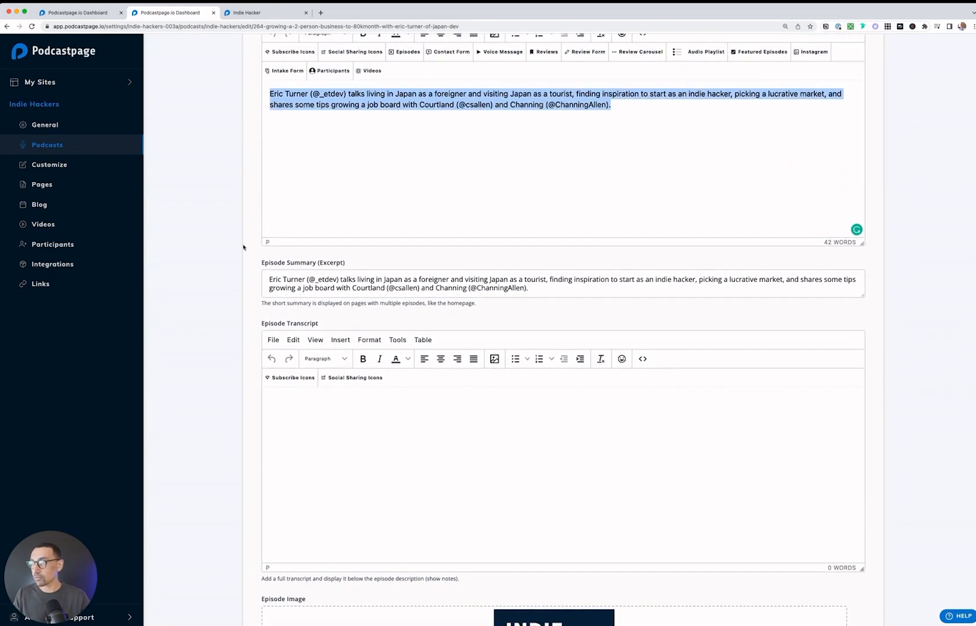
scroll(197, 317, "down", 15)
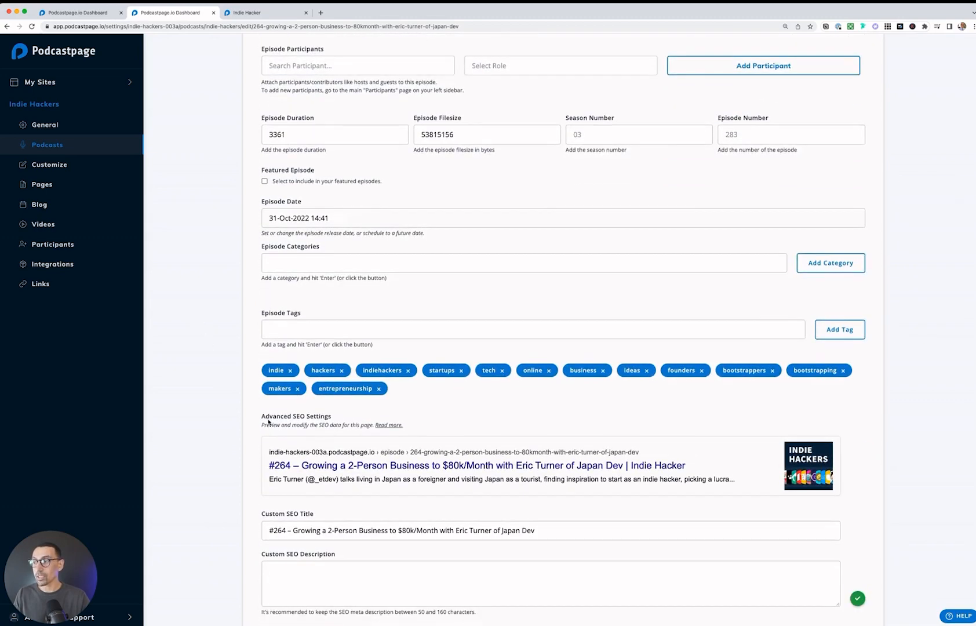
scroll(291, 430, "up", 1)
left_click(385, 349)
key("super+v")
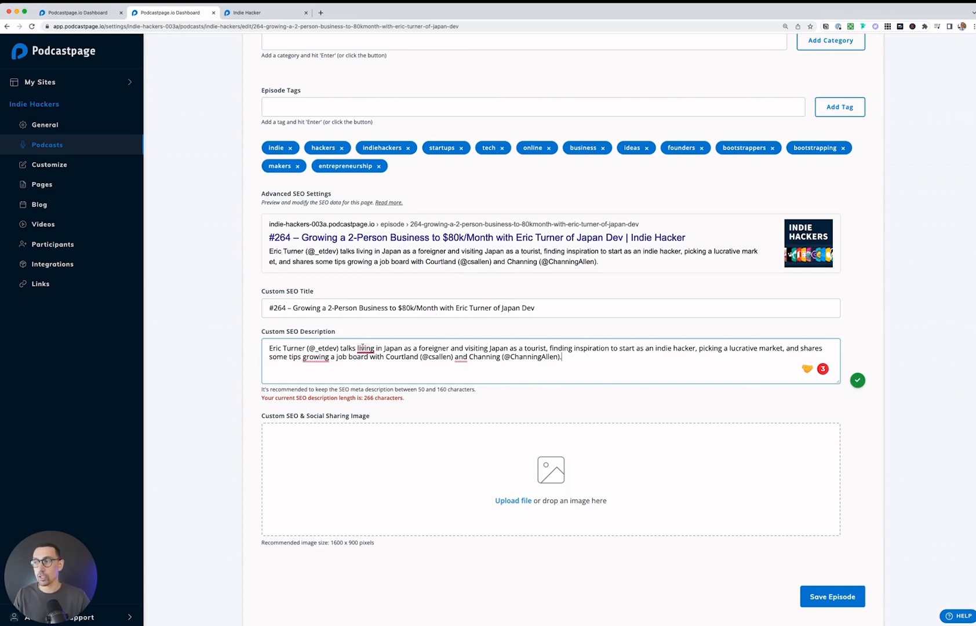
Step: Clear the episode's custom SEO description and paste the same copied episode text back in
mouse_move(363, 348)
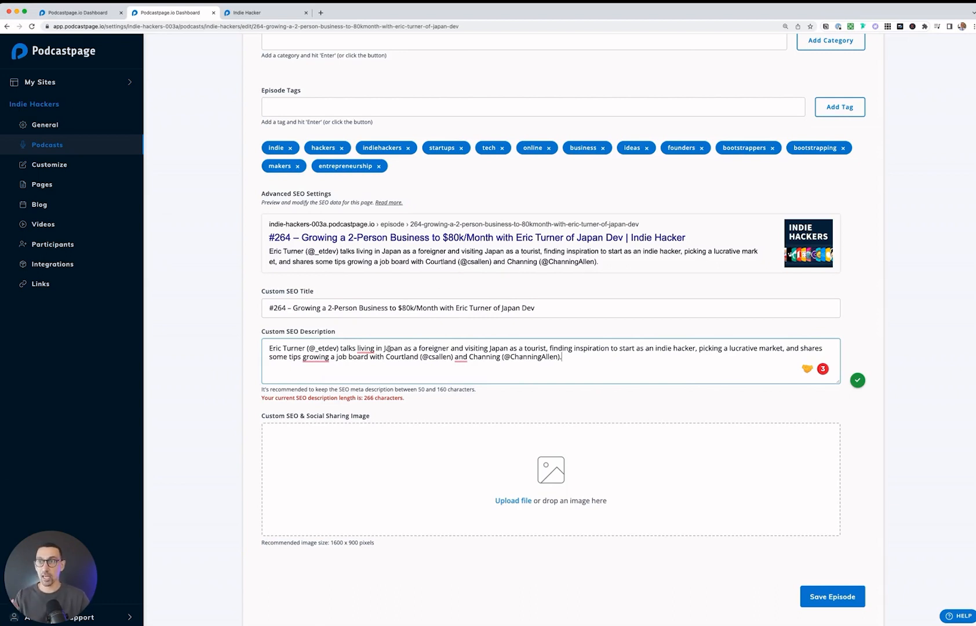
key("super+a")
key("super+c")
key("BackSpace")
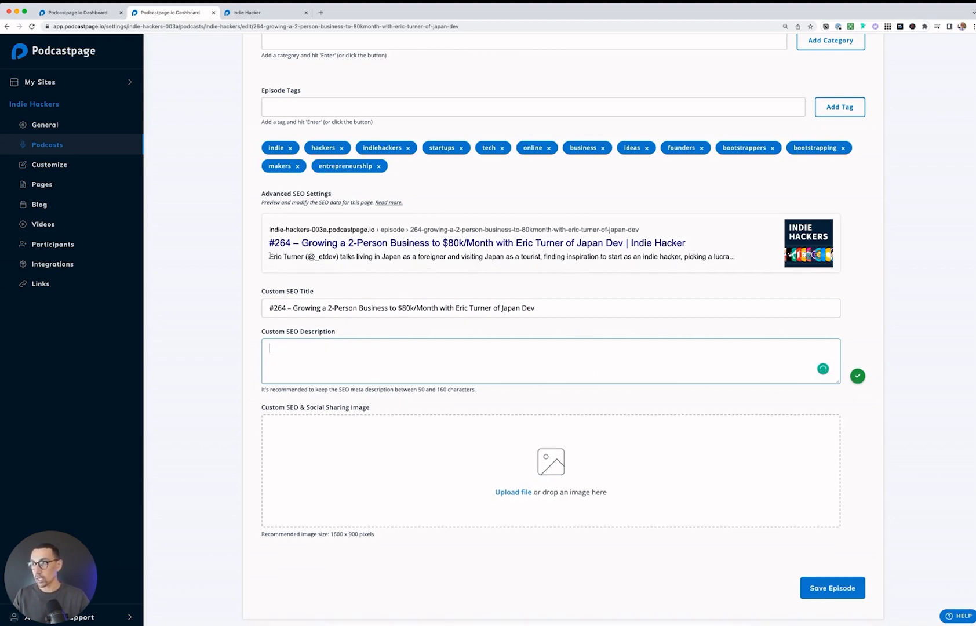
left_click_drag(270, 256, 452, 255)
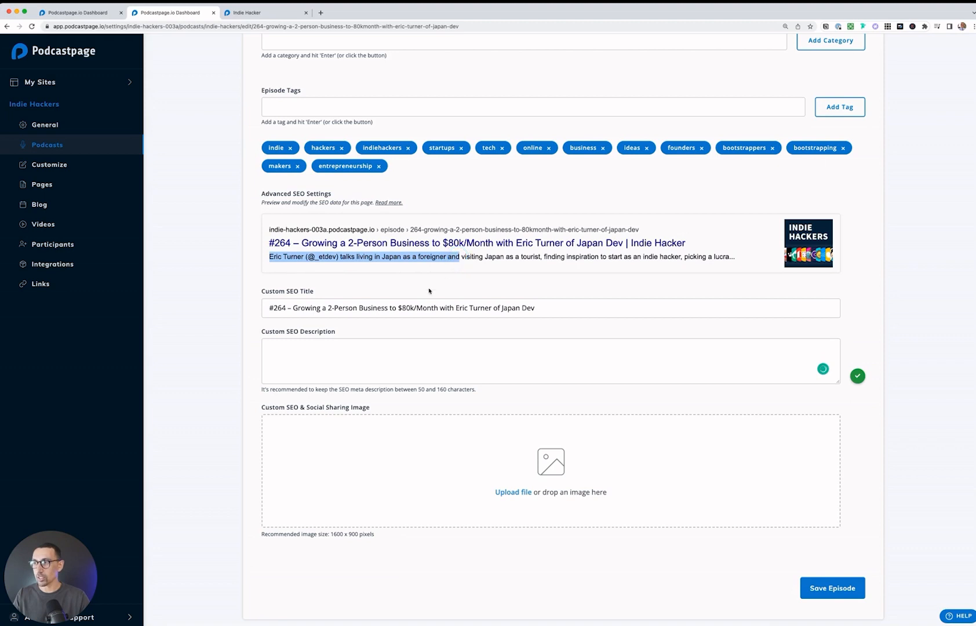
left_click(383, 351)
key("super+v")
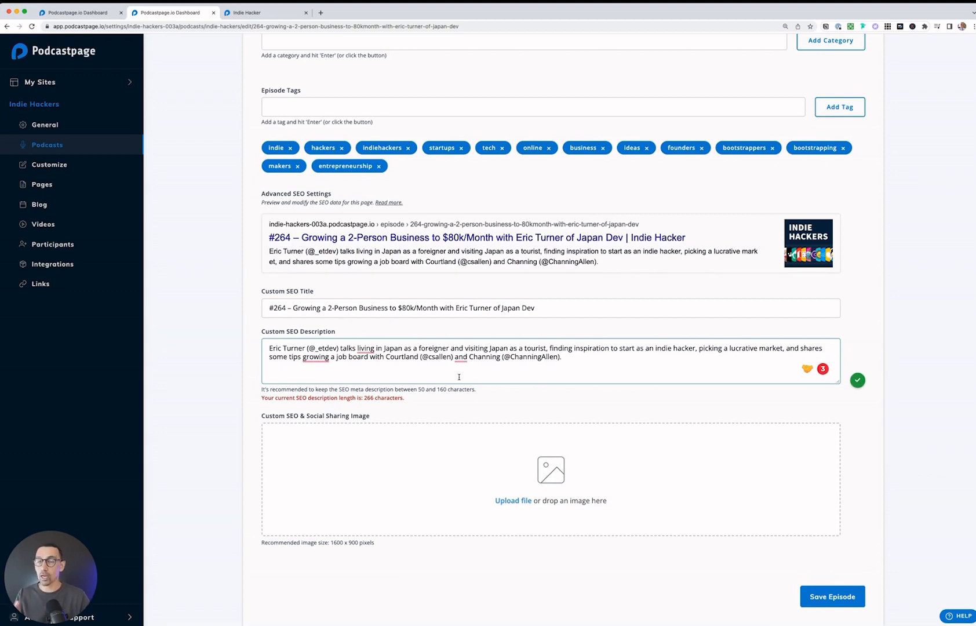
Step: Review the advanced SEO settings of episode #264 and save the episode
scroll(458, 376, "up", 1)
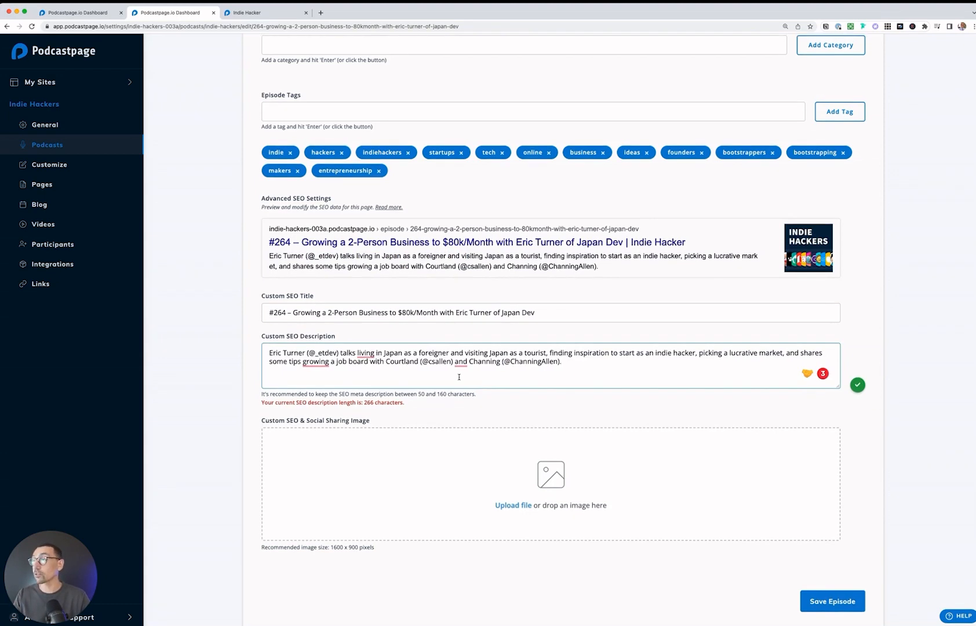
scroll(458, 377, "up", 1)
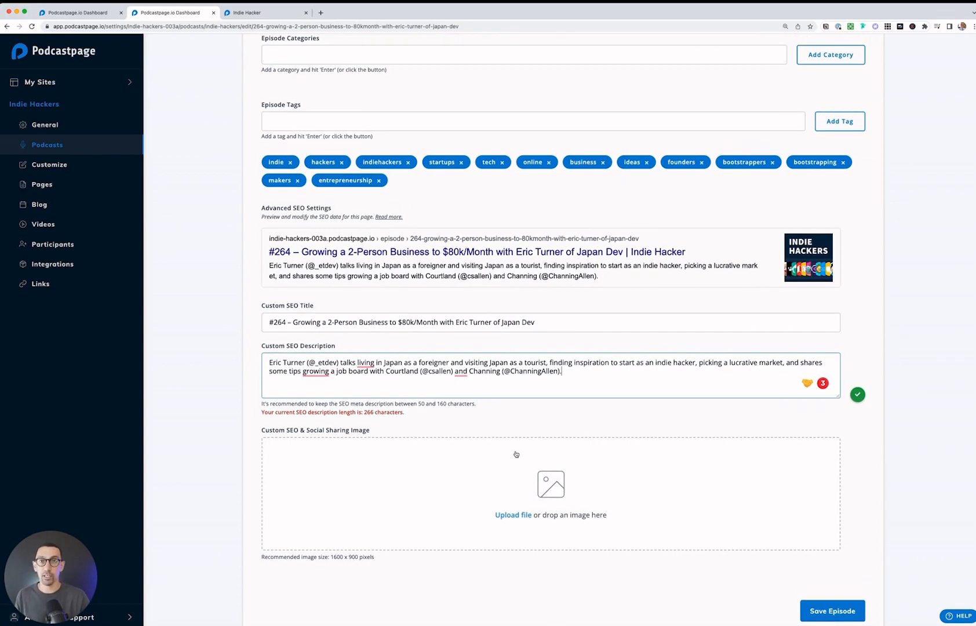
scroll(516, 454, "up", 10)
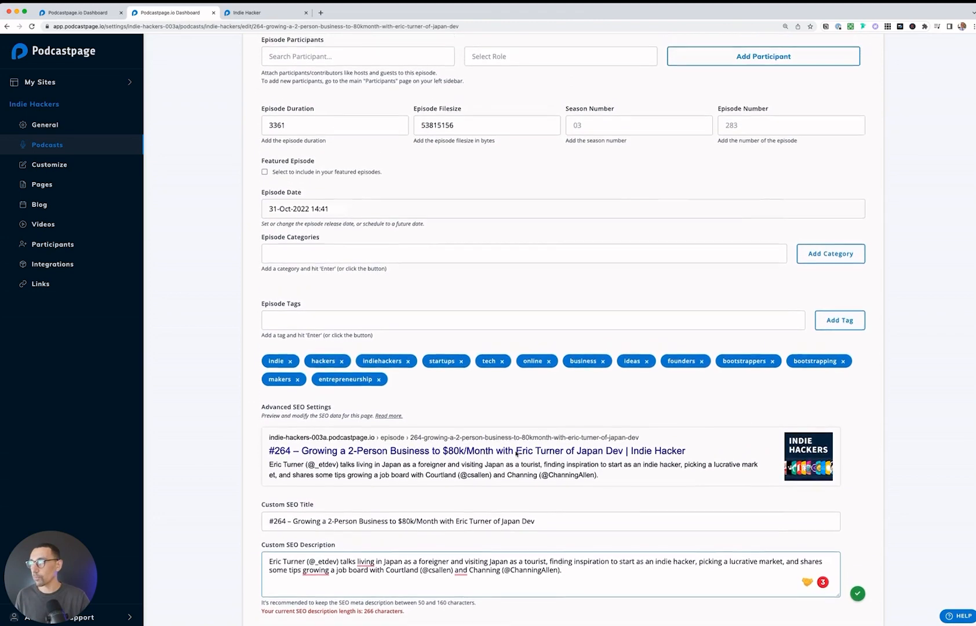
scroll(516, 454, "down", 10)
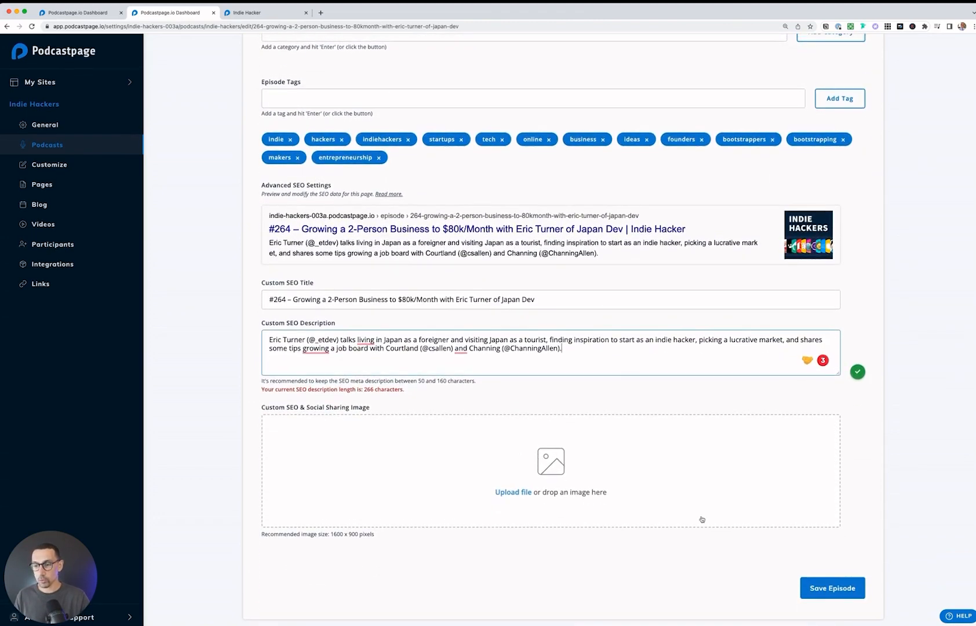
left_click(835, 587)
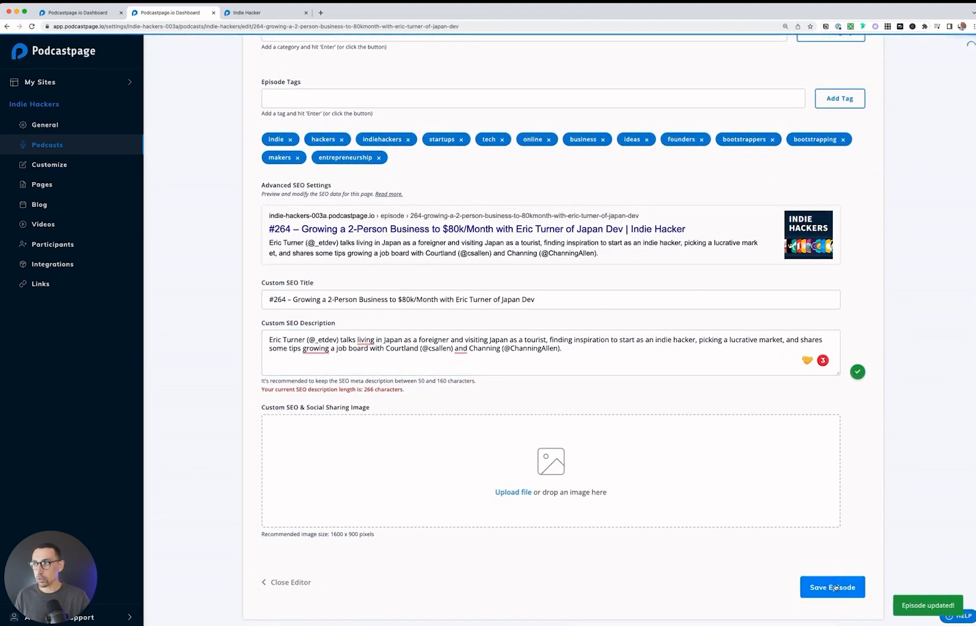